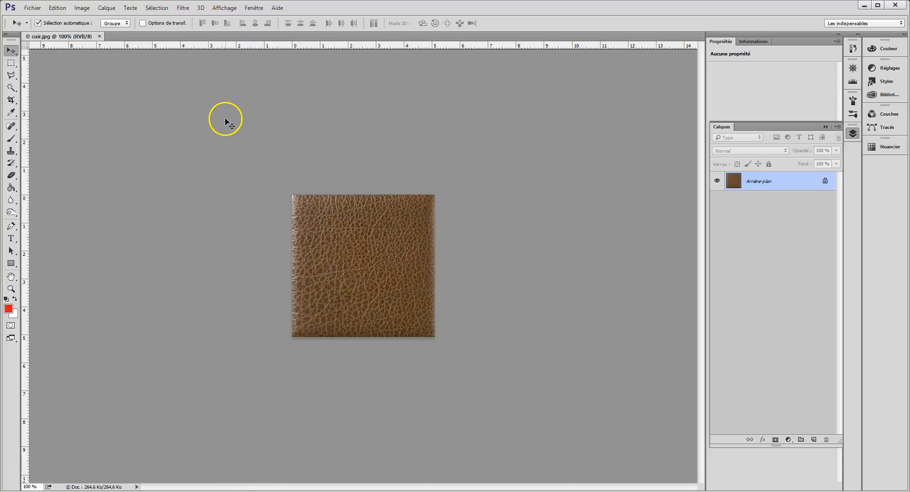
# Check the dimensions and resolution of the leather image, leaving its size settings as they are
pyautogui.click(82, 10)
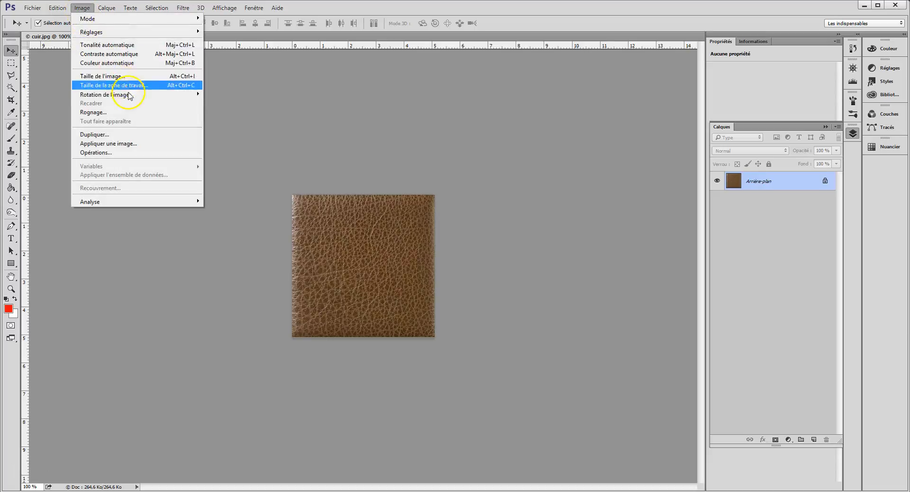
pyautogui.click(131, 76)
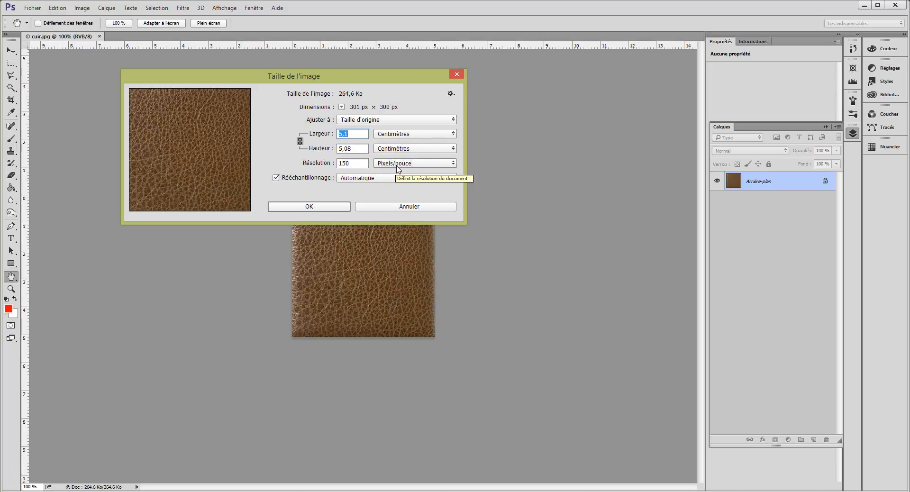
pyautogui.click(390, 205)
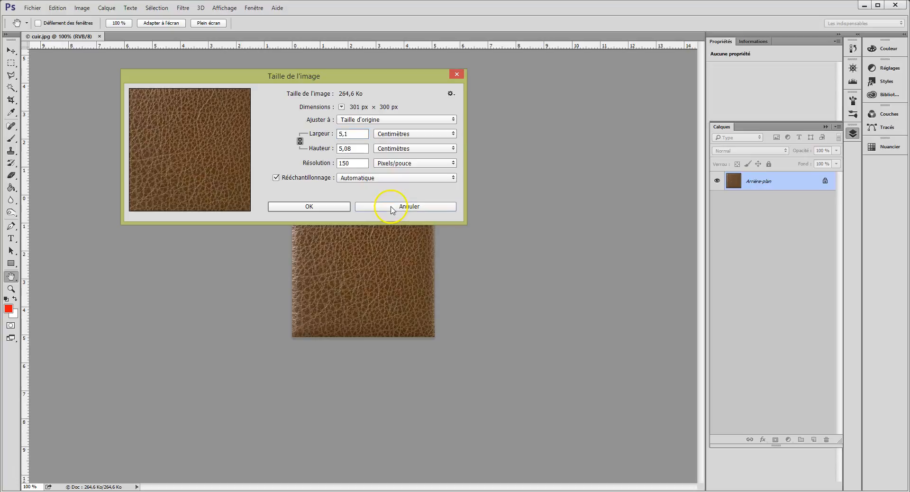
# Create a new white 20 × 20 cm document at 150 pixels/inch in RGB mode
pyautogui.click(33, 7)
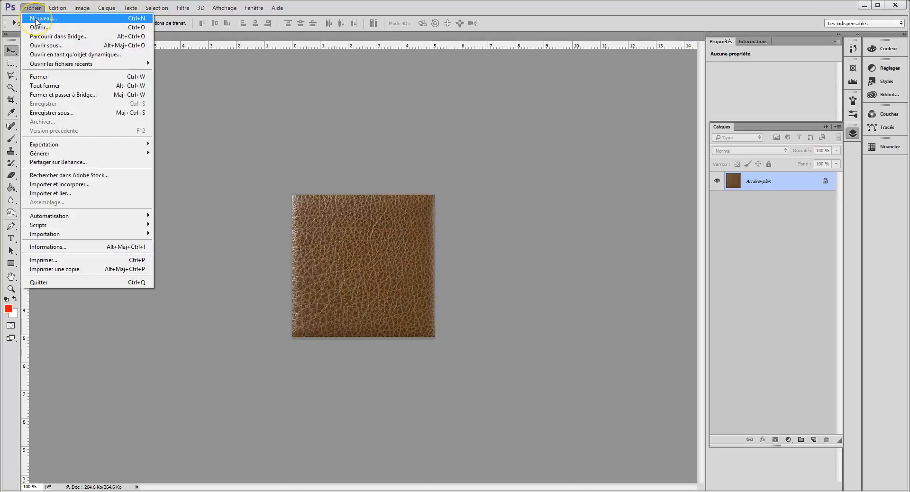
pyautogui.click(36, 19)
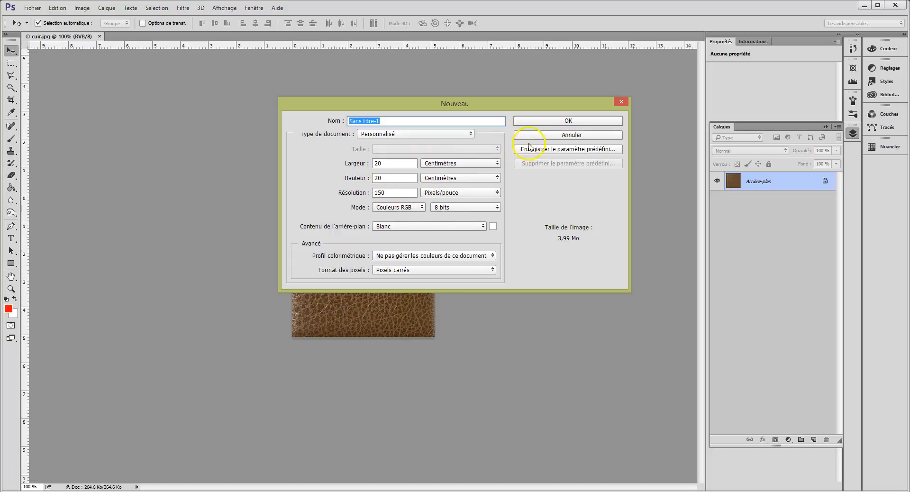
pyautogui.click(554, 122)
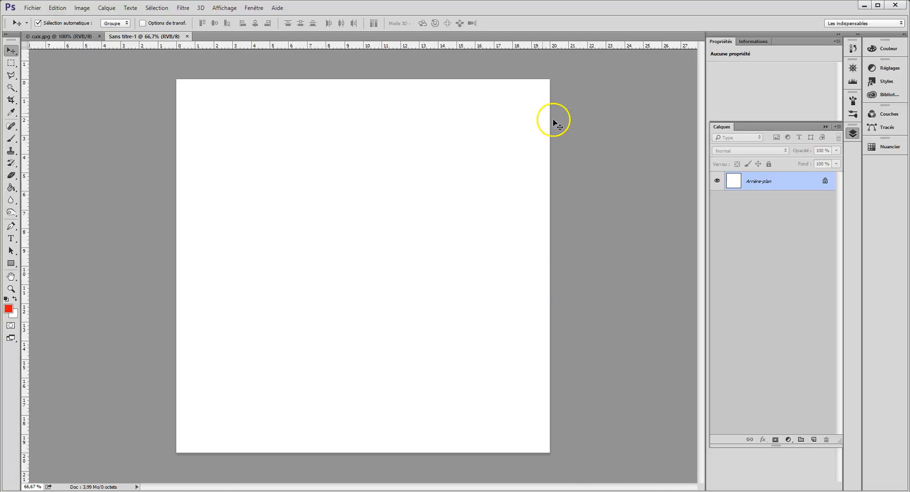
# Define the whole cuir.jpg leather image as a pattern named cuir1
pyautogui.click(78, 37)
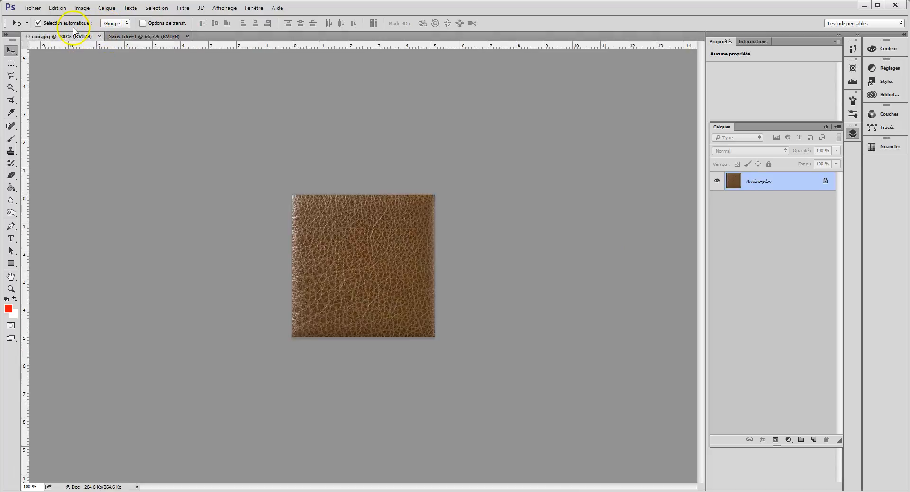
pyautogui.click(58, 9)
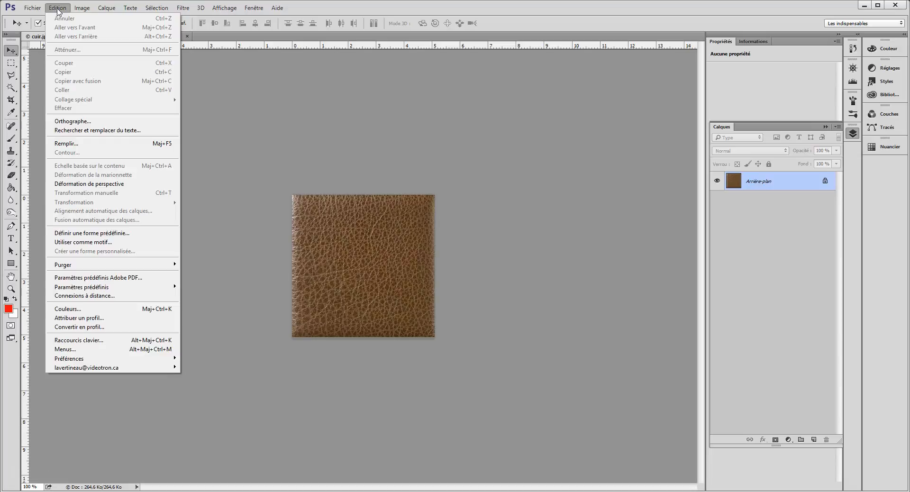
pyautogui.click(78, 242)
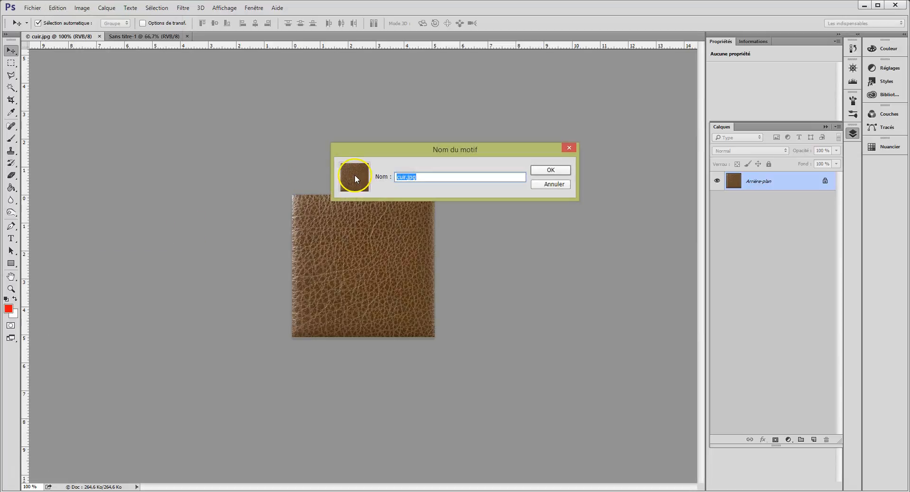
pyautogui.write('cuir1')
pyautogui.click(552, 170)
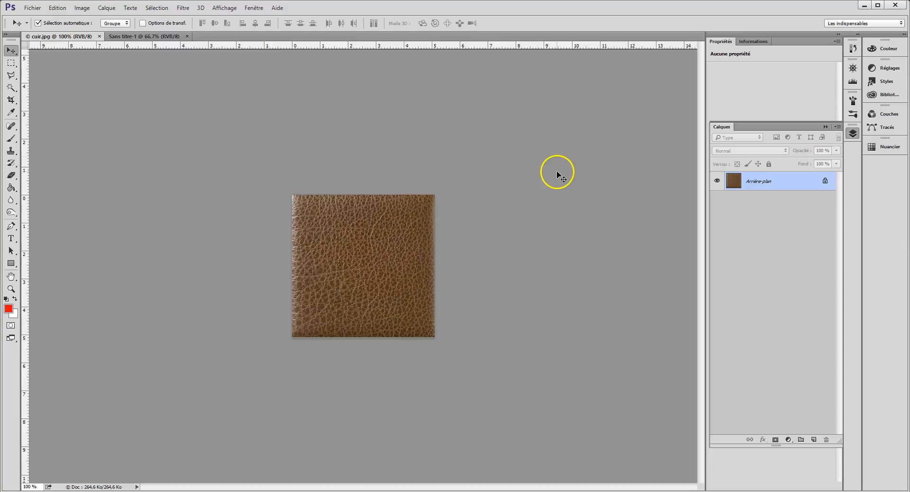
# Fill the blank Sans titre-1 document with the cuir1 pattern in Normal mode at 100% opacity
pyautogui.click(137, 37)
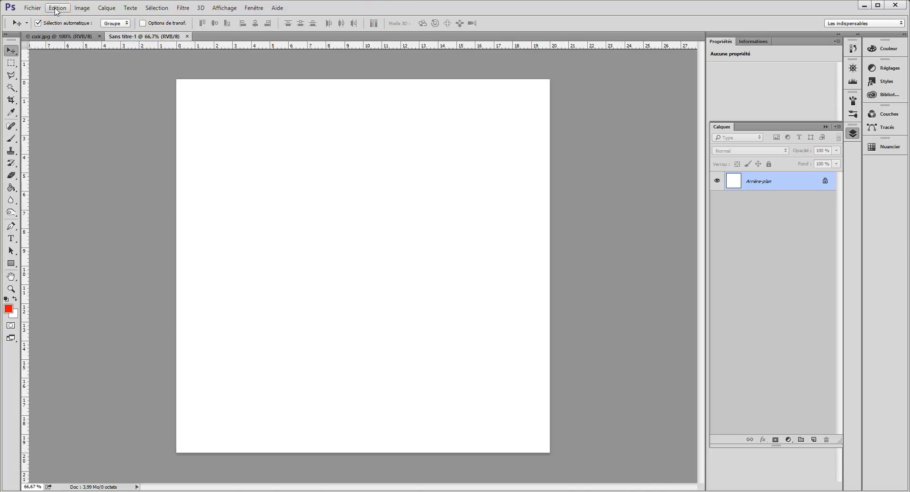
pyautogui.click(56, 8)
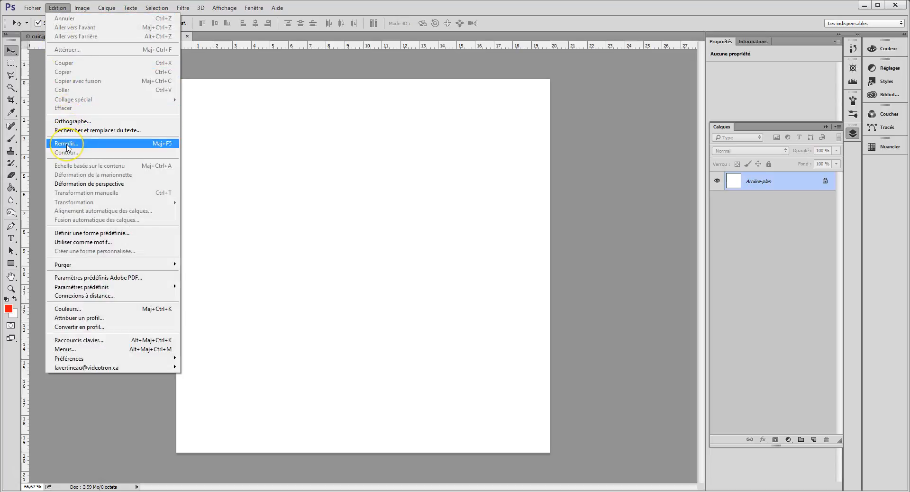
pyautogui.click(67, 148)
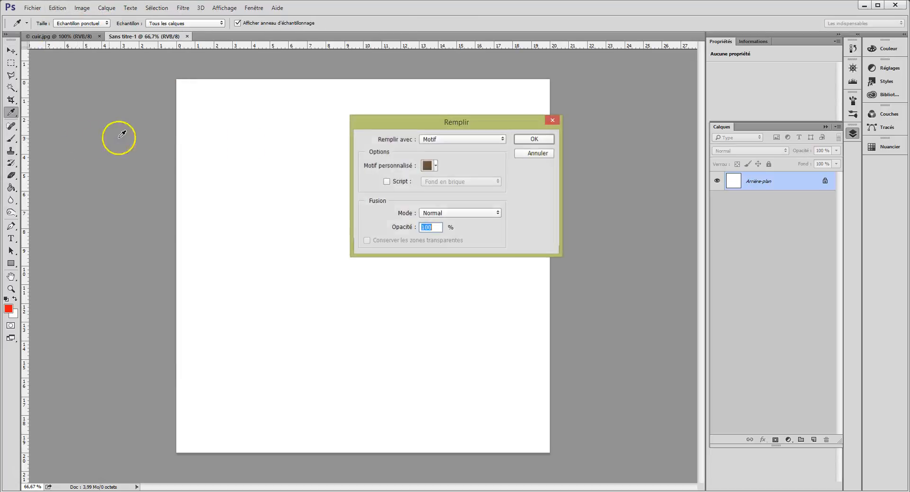
pyautogui.click(452, 139)
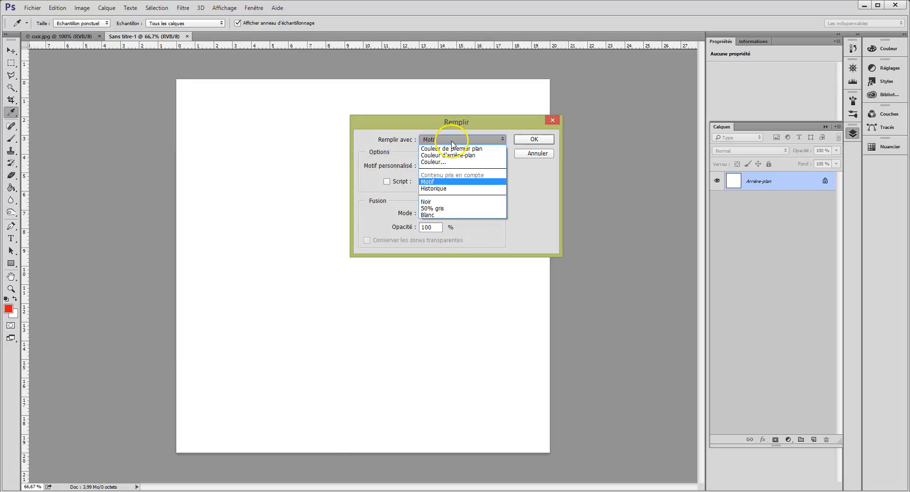
pyautogui.click(436, 183)
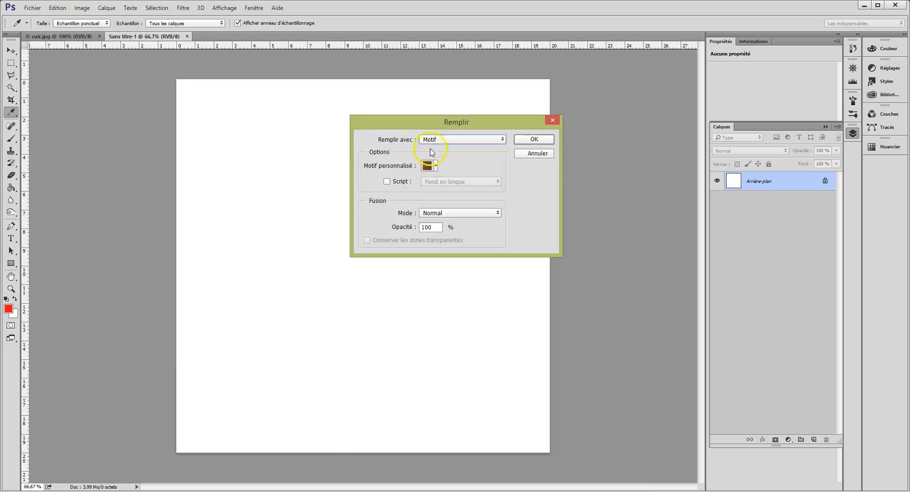
pyautogui.click(436, 165)
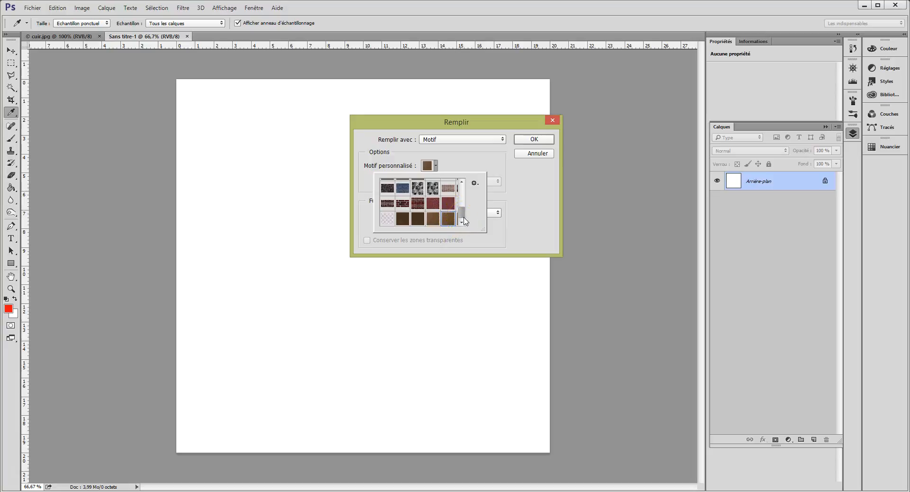
pyautogui.click(534, 138)
pyautogui.click(534, 138)
pyautogui.press('v')
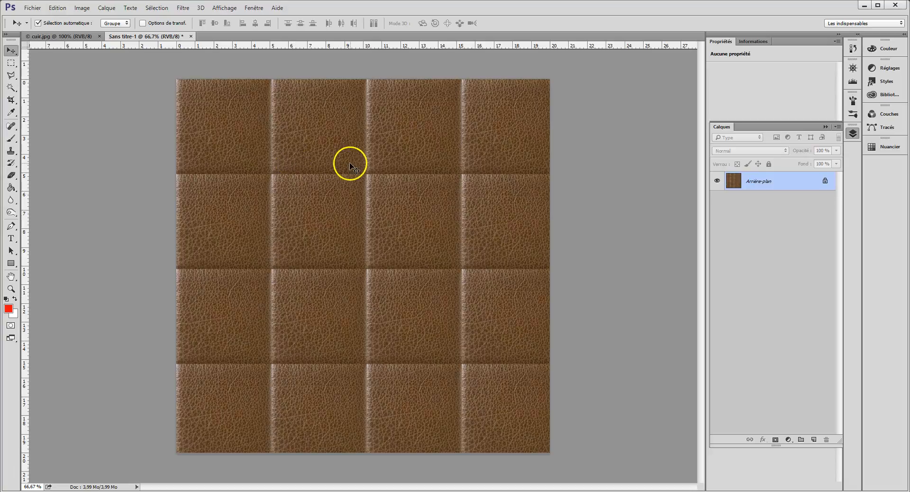
# Crop cuir.jpg to about 4.6 × 4.9 cm, trimming the uneven left, bottom and right edges of the leather
pyautogui.click(71, 37)
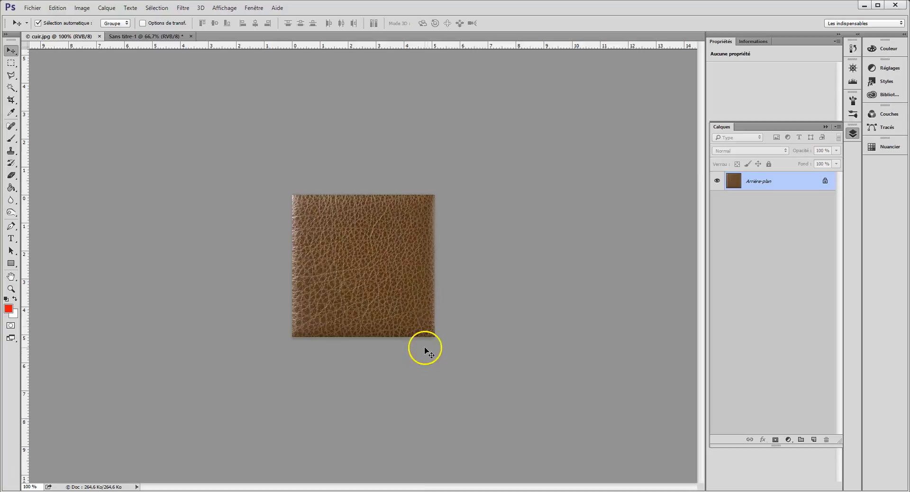
pyautogui.click(10, 100)
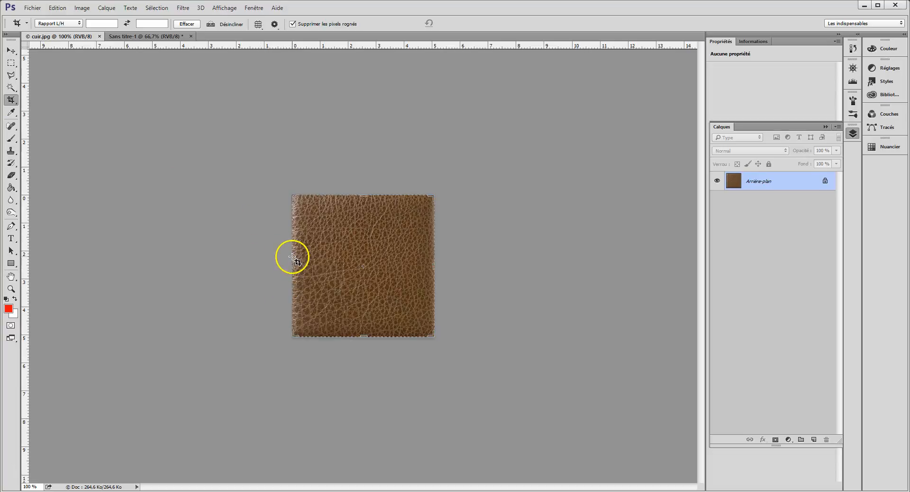
pyautogui.moveTo(291, 261); pyautogui.dragTo(295, 261)
pyautogui.moveTo(362, 336); pyautogui.dragTo(362, 333)
pyautogui.moveTo(429, 265); pyautogui.dragTo(427, 266)
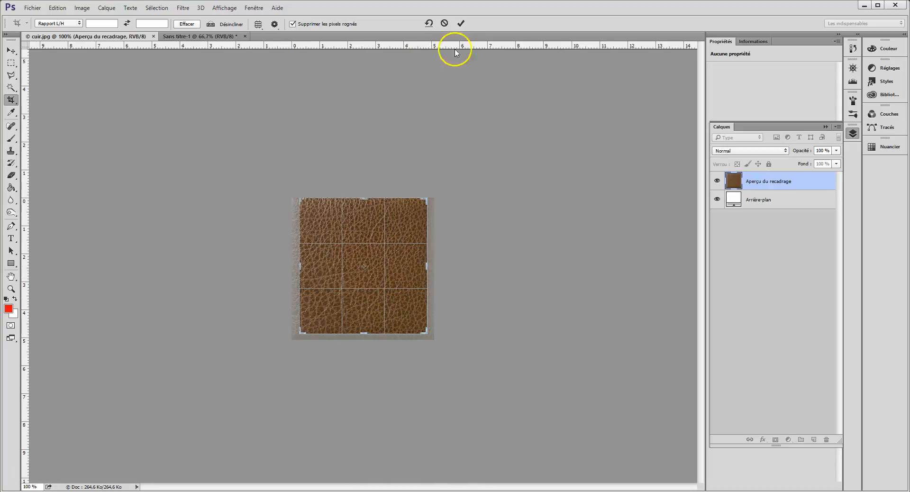
pyautogui.click(460, 23)
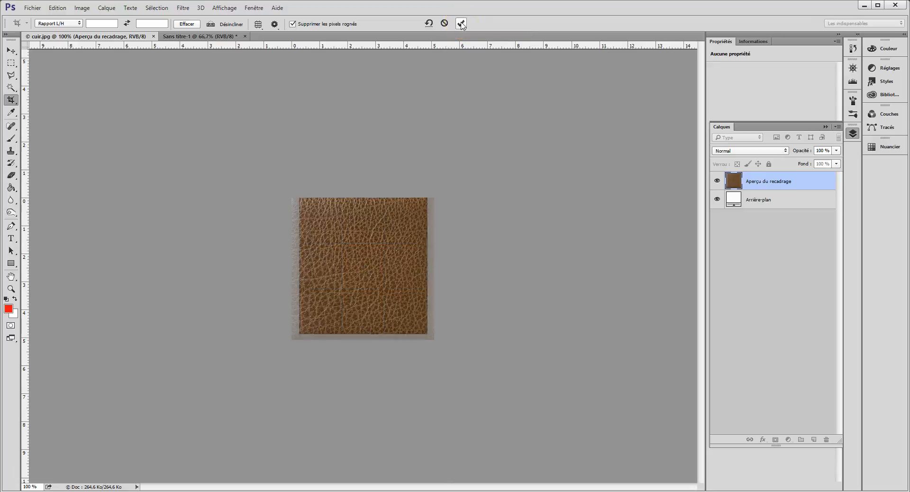
# Define the cropped leather image as a pattern named cuir2
pyautogui.click(58, 9)
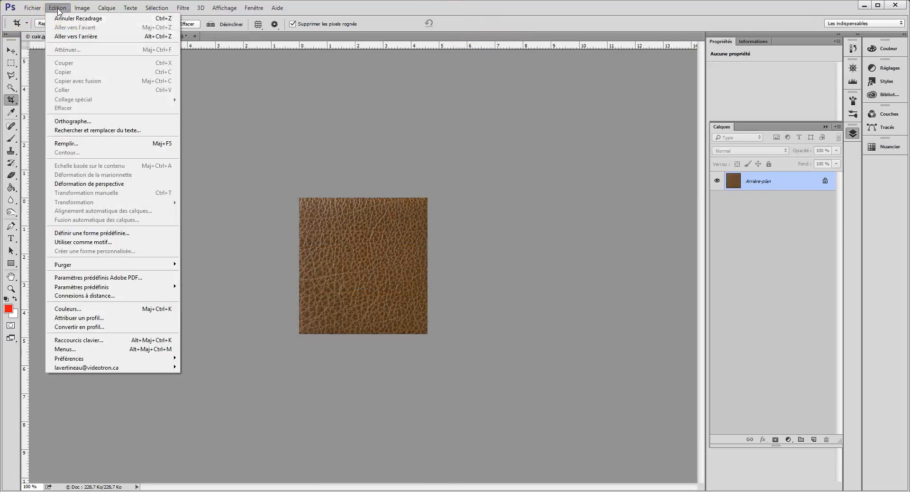
pyautogui.click(84, 242)
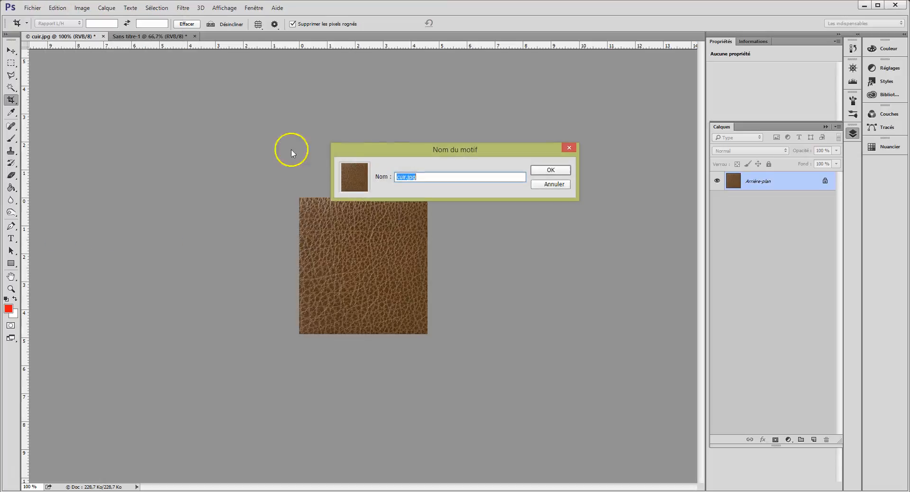
pyautogui.click(382, 172)
pyautogui.press('BackSpace')
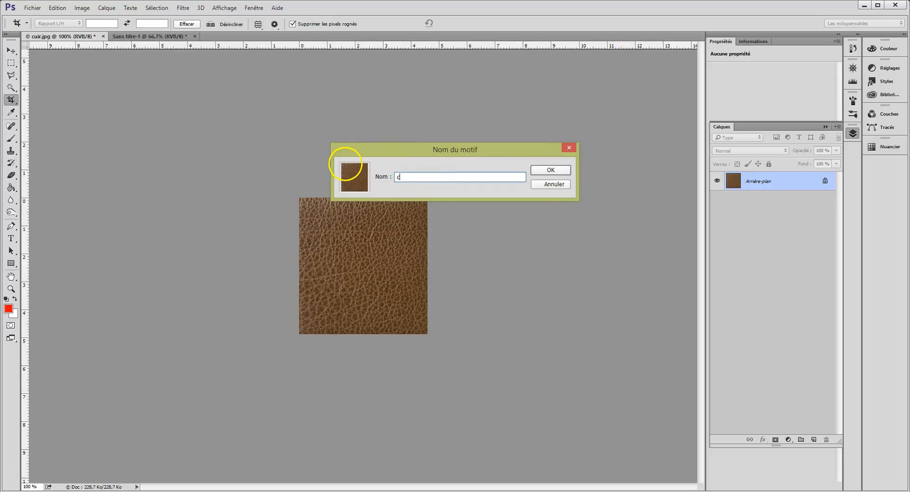
pyautogui.write('cuir2')
pyautogui.click(551, 169)
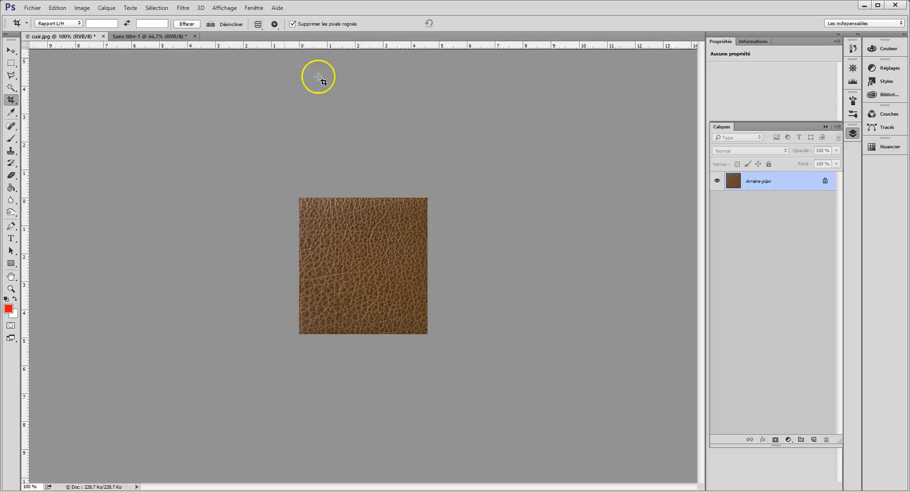
# Fill the Sans titre-1 document with the cuir2 pattern in Normal mode at 100% opacity
pyautogui.click(169, 37)
pyautogui.click(58, 9)
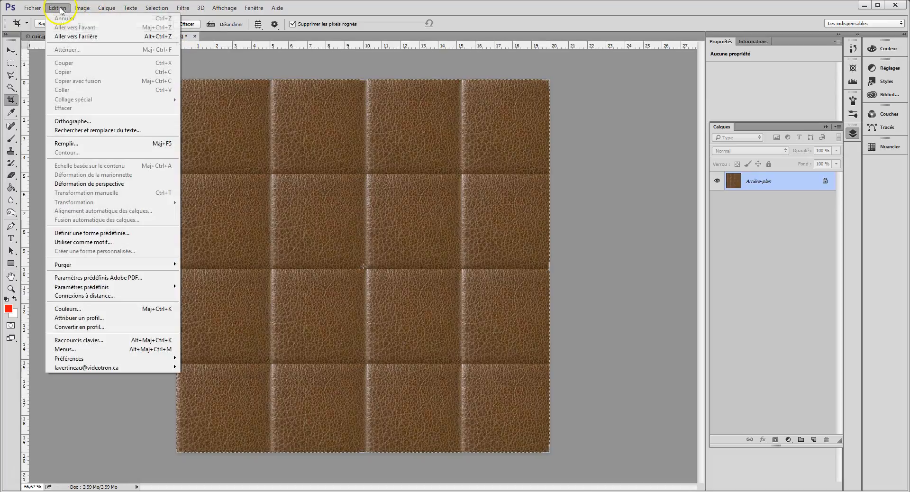
pyautogui.click(66, 143)
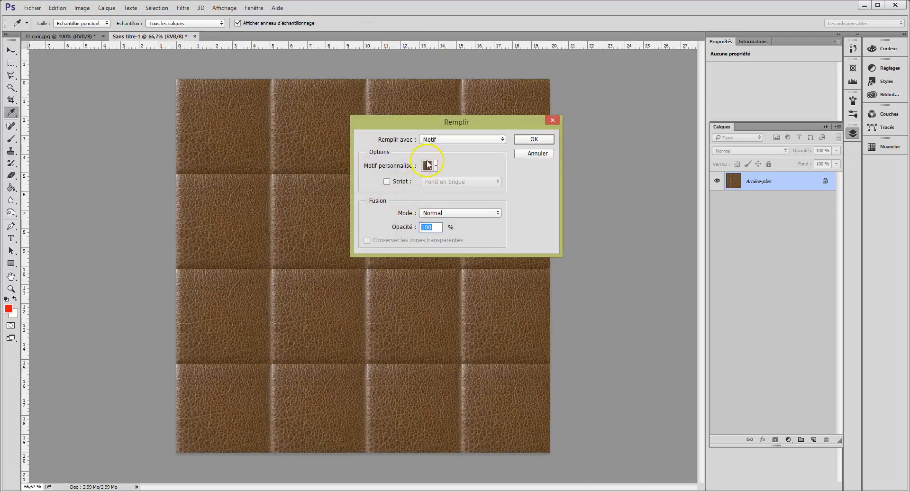
pyautogui.click(435, 165)
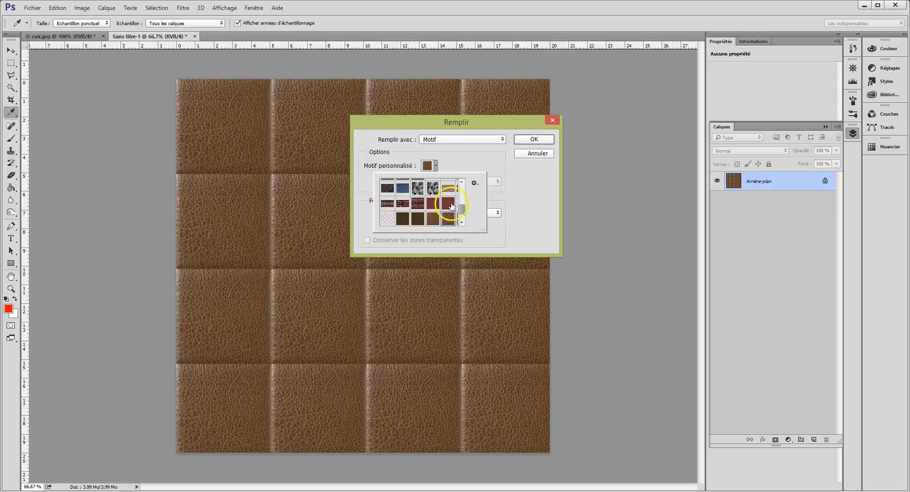
pyautogui.moveTo(462, 211); pyautogui.dragTo(460, 220)
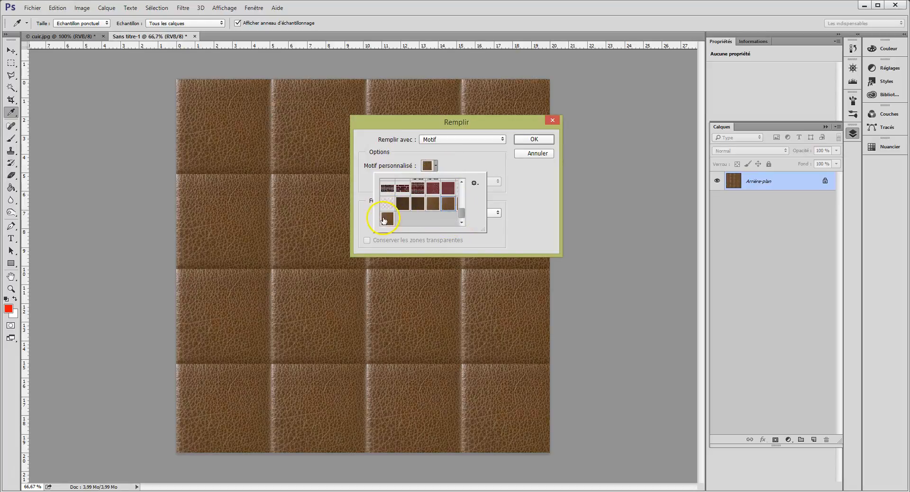
pyautogui.click(528, 140)
pyautogui.press('c')
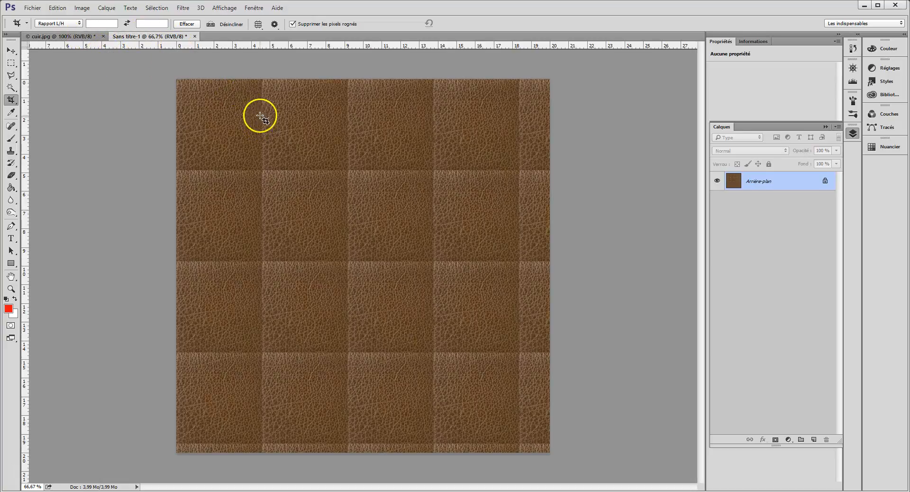
pyautogui.moveTo(252, 166); pyautogui.dragTo(246, 175)
pyautogui.click(255, 142)
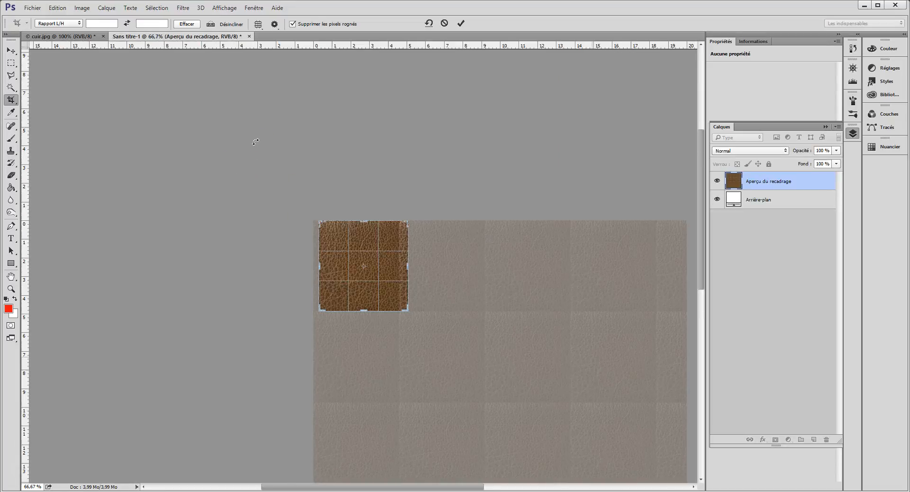
pyautogui.click(310, 136)
pyautogui.click(444, 23)
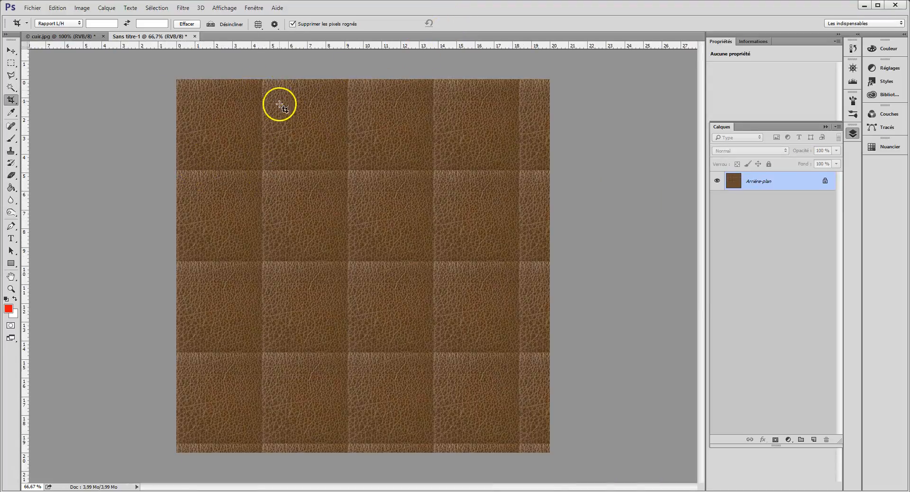
# Offset the cuir.jpg leather image vertically by +143 pixels with 0 horizontal shift, wrapping the undefined areas around
pyautogui.click(82, 37)
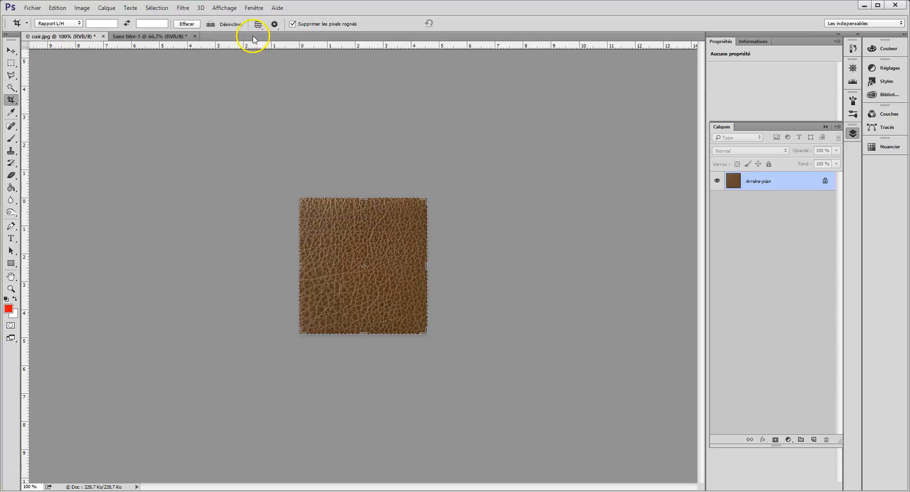
pyautogui.click(11, 50)
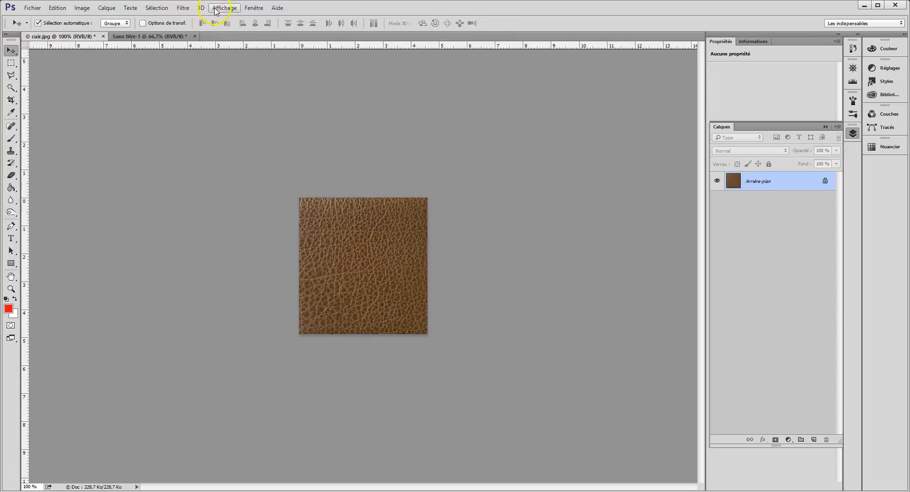
pyautogui.click(182, 8)
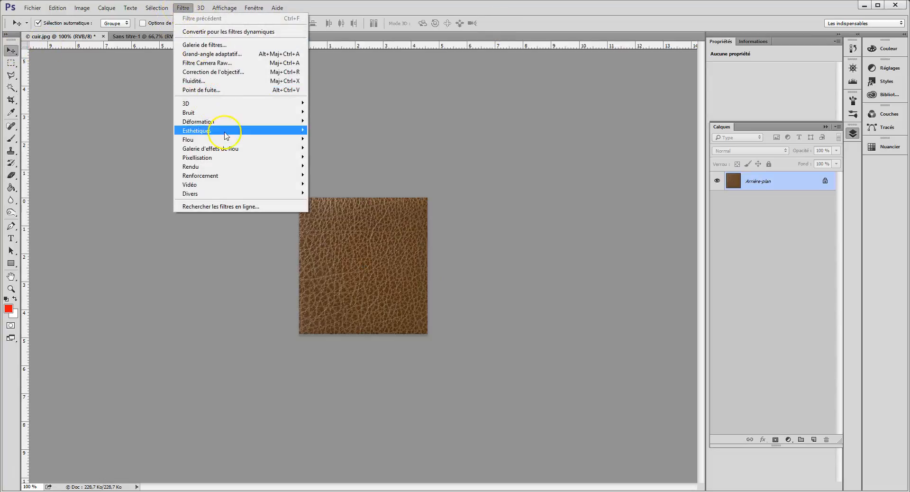
pyautogui.moveTo(221, 196)
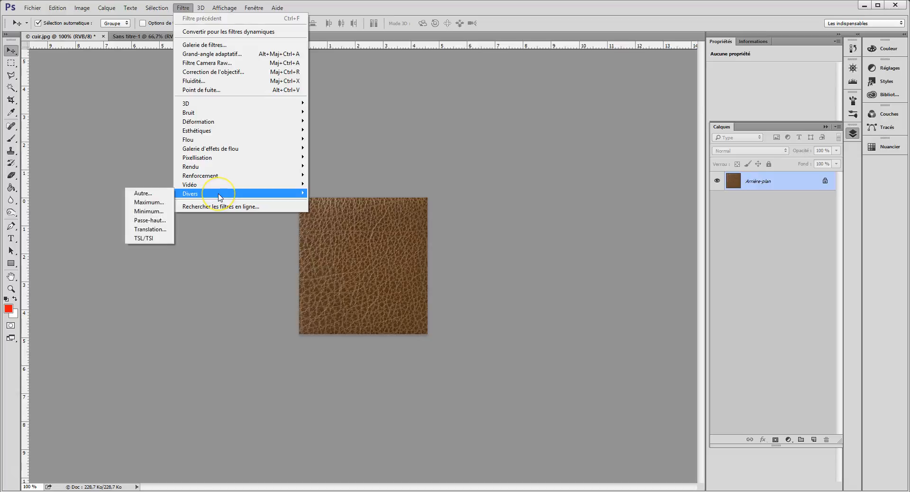
pyautogui.click(145, 230)
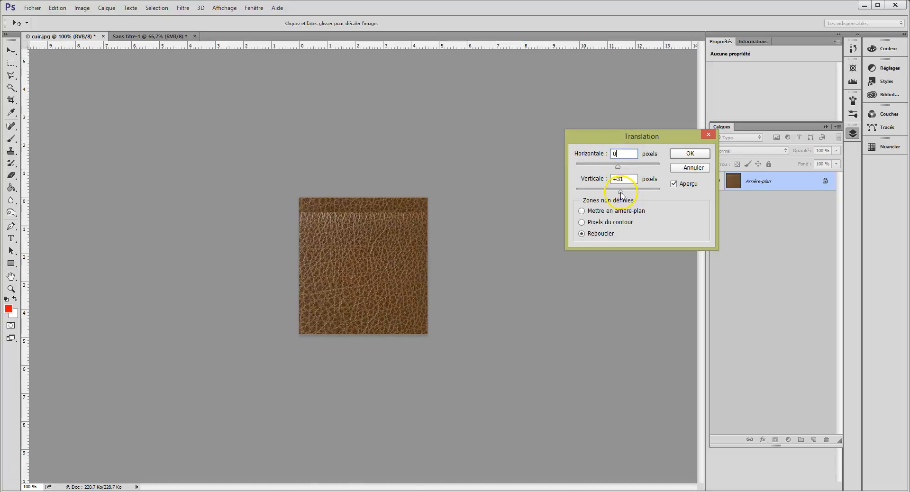
pyautogui.press('Tab')
pyautogui.moveTo(622, 192); pyautogui.dragTo(632, 194)
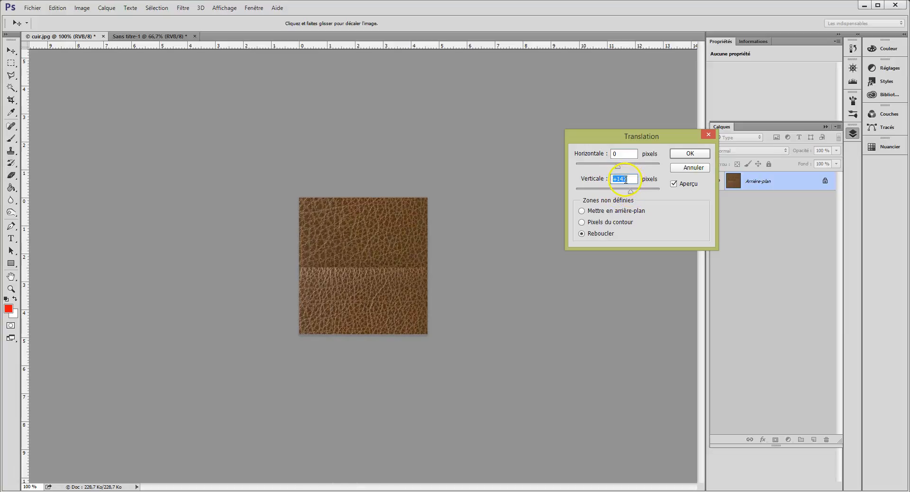
pyautogui.press('Up')
pyautogui.press('Up')
pyautogui.press('Up')
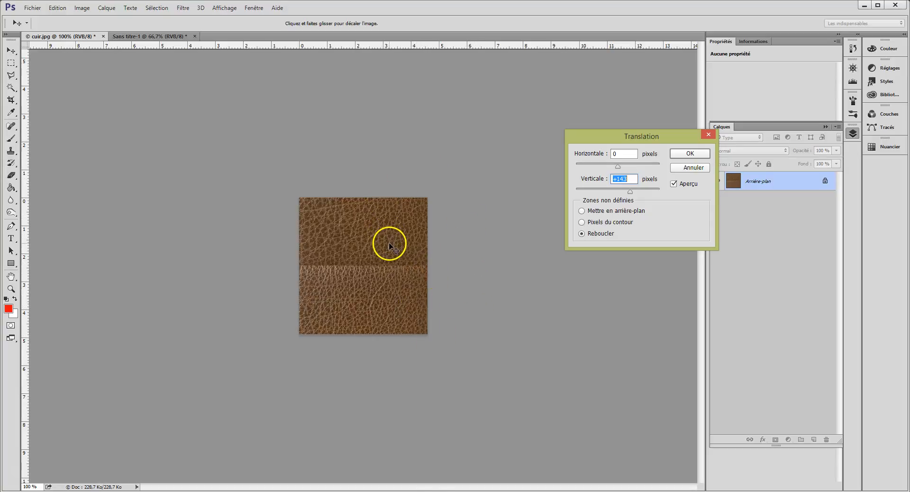
pyautogui.click(705, 157)
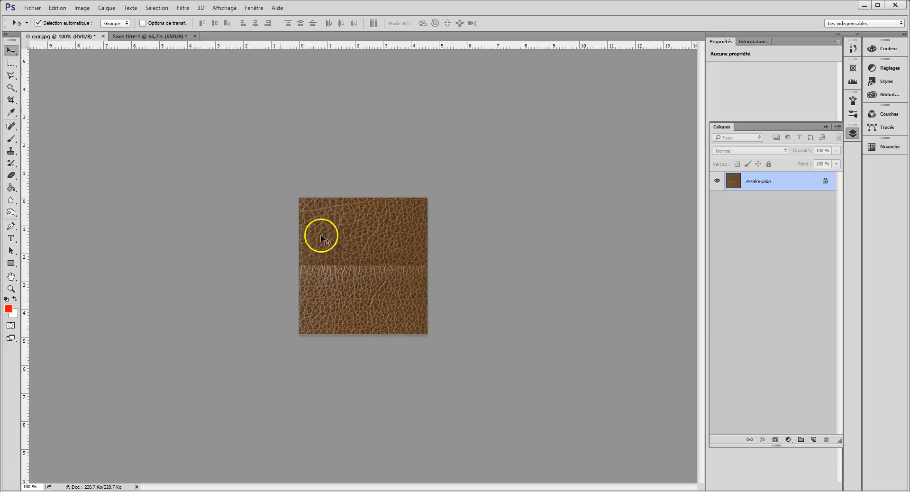
# Set up the Clone Stamp tool with a 16 px round brush at 100% hardness
pyautogui.click(12, 151)
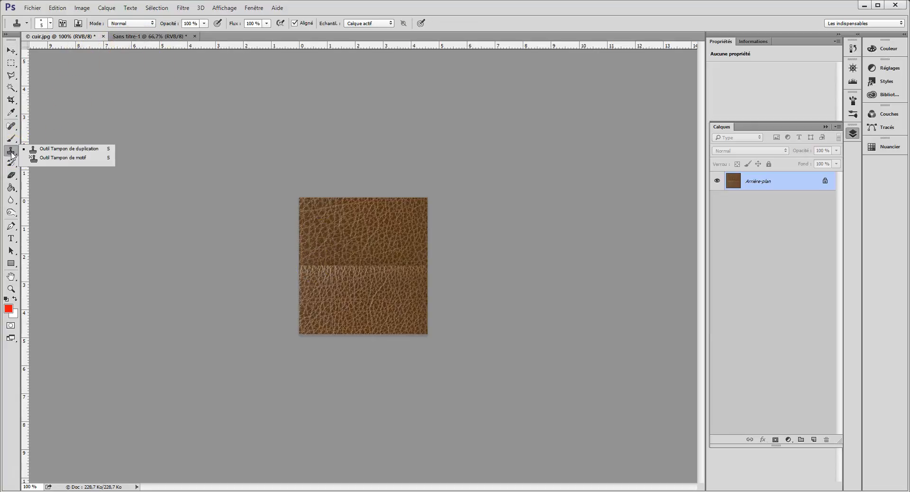
pyautogui.click(47, 150)
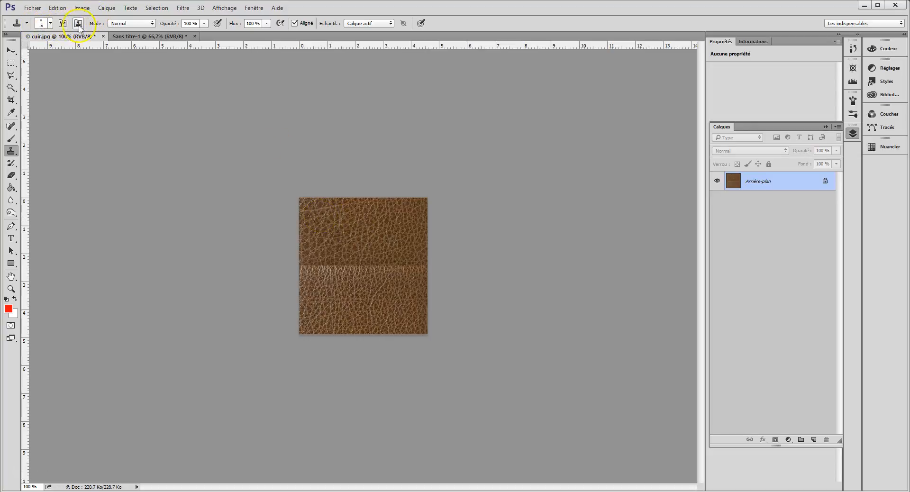
pyautogui.click(51, 24)
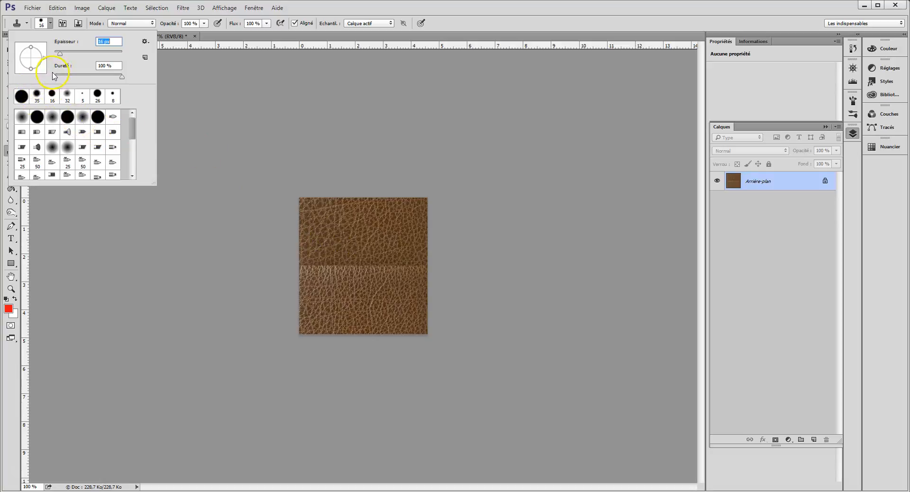
pyautogui.moveTo(122, 77); pyautogui.dragTo(129, 77)
# Clone clean leather grain over the horizontal seam across the middle of the image and blend the visible patches around it
pyautogui.keyDown('alt'); pyautogui.click(322, 213); pyautogui.keyUp('alt')
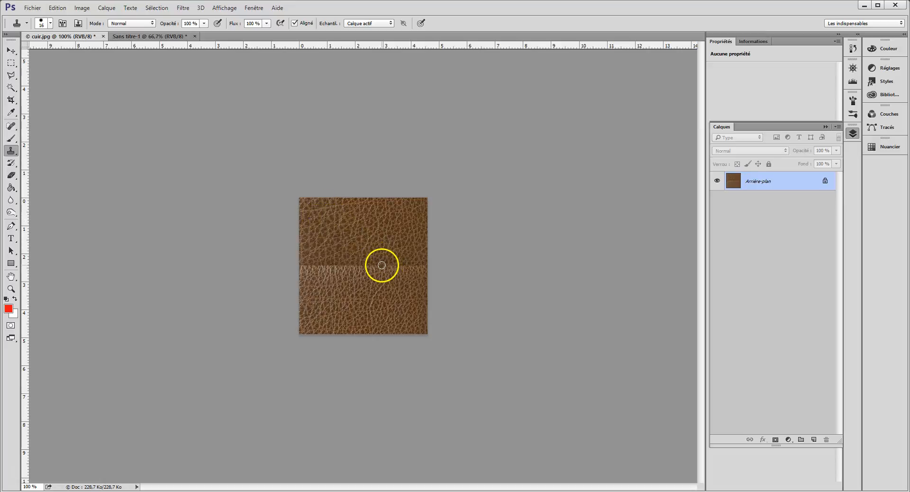
pyautogui.moveTo(381, 265)
pyautogui.mouseDown()
pyautogui.moveTo(401, 275)
pyautogui.moveTo(389, 281)
pyautogui.moveTo(417, 258)
pyautogui.moveTo(405, 266)
pyautogui.moveTo(387, 255)
pyautogui.moveTo(383, 262)
pyautogui.moveTo(402, 273)
pyautogui.moveTo(422, 263)
pyautogui.mouseUp()
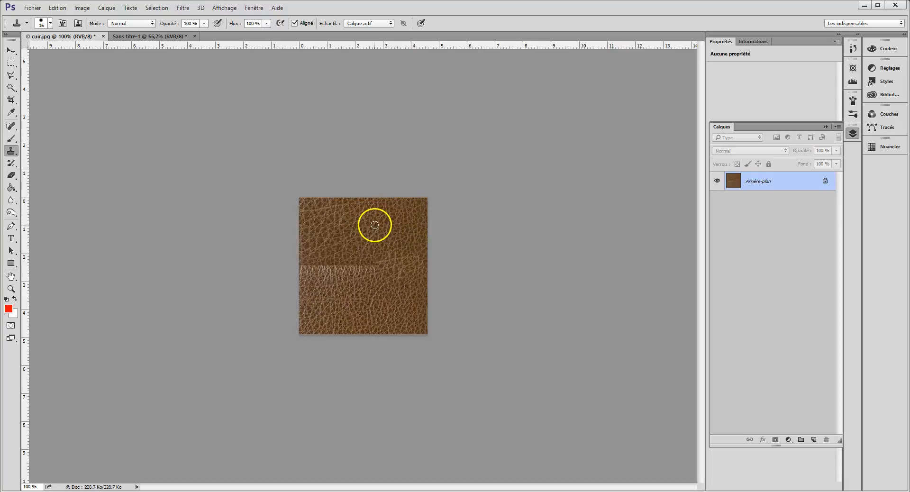
pyautogui.keyDown('alt'); pyautogui.click(402, 219); pyautogui.keyUp('alt')
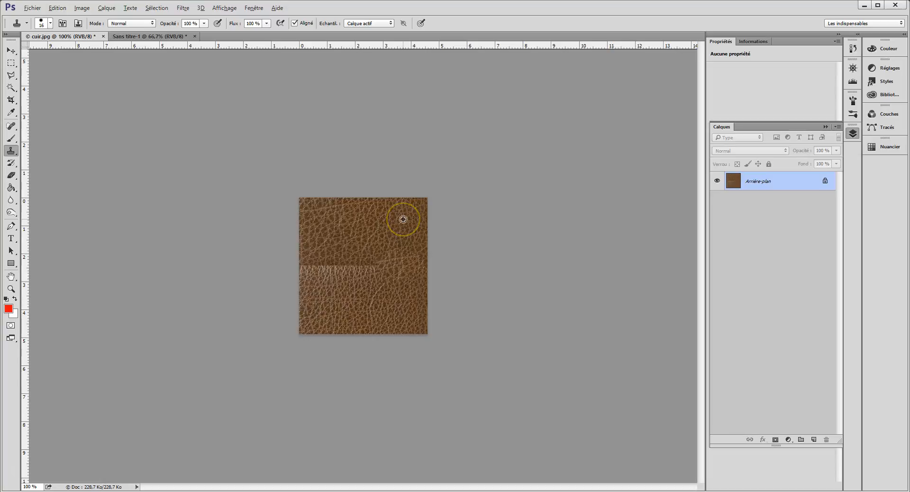
pyautogui.moveTo(361, 260)
pyautogui.mouseDown()
pyautogui.moveTo(352, 276)
pyautogui.moveTo(341, 278)
pyautogui.moveTo(370, 263)
pyautogui.moveTo(356, 278)
pyautogui.moveTo(394, 286)
pyautogui.moveTo(397, 314)
pyautogui.moveTo(323, 258)
pyautogui.moveTo(312, 273)
pyautogui.moveTo(337, 282)
pyautogui.moveTo(334, 271)
pyautogui.moveTo(390, 311)
pyautogui.moveTo(324, 266)
pyautogui.moveTo(303, 264)
pyautogui.moveTo(344, 252)
pyautogui.moveTo(362, 226)
pyautogui.moveTo(389, 213)
pyautogui.moveTo(343, 291)
pyautogui.moveTo(324, 293)
pyautogui.moveTo(324, 269)
pyautogui.moveTo(320, 290)
pyautogui.mouseUp()
pyautogui.keyDown('alt'); pyautogui.click(398, 314); pyautogui.keyUp('alt')
pyautogui.keyDown('alt'); pyautogui.click(390, 310); pyautogui.keyUp('alt')
pyautogui.keyDown('alt'); pyautogui.click(343, 291); pyautogui.keyUp('alt')
pyautogui.keyDown('alt'); pyautogui.click(364, 298); pyautogui.keyUp('alt')
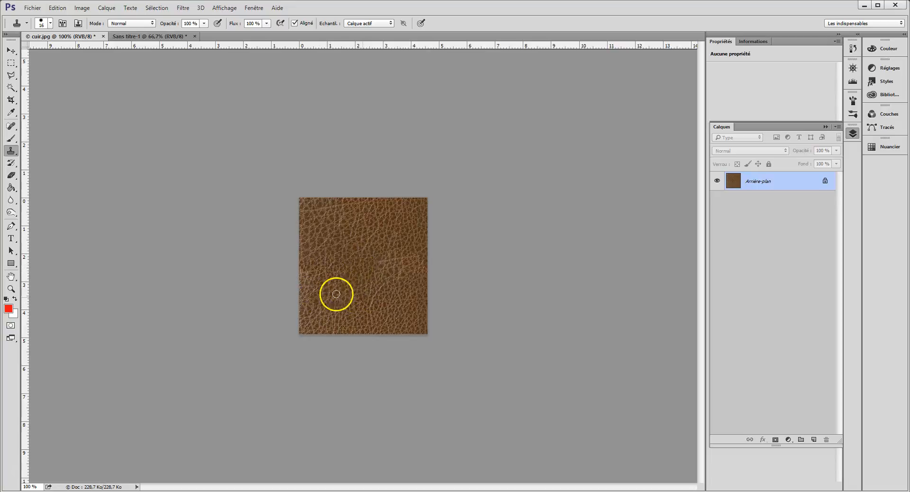
pyautogui.moveTo(372, 266); pyautogui.dragTo(391, 256)
pyautogui.keyDown('alt'); pyautogui.click(381, 280); pyautogui.keyUp('alt')
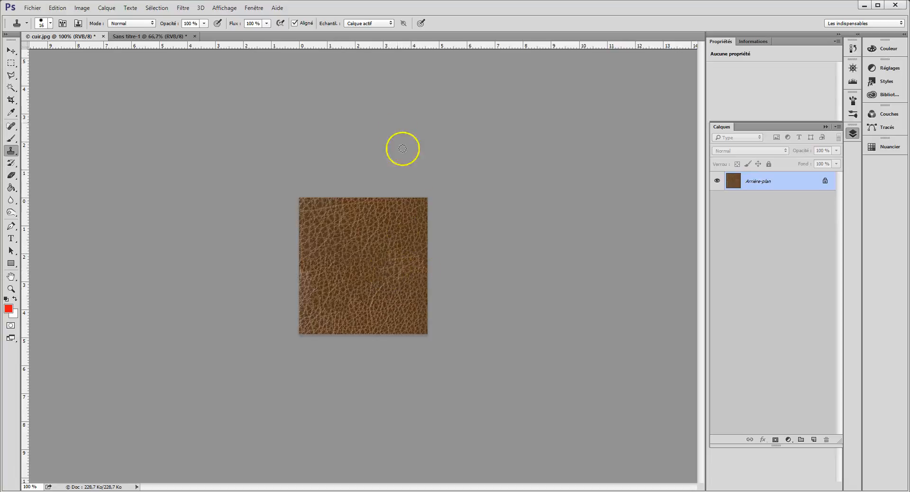
# Define the leather image with the retouched horizontal seam as a new pattern
pyautogui.click(57, 8)
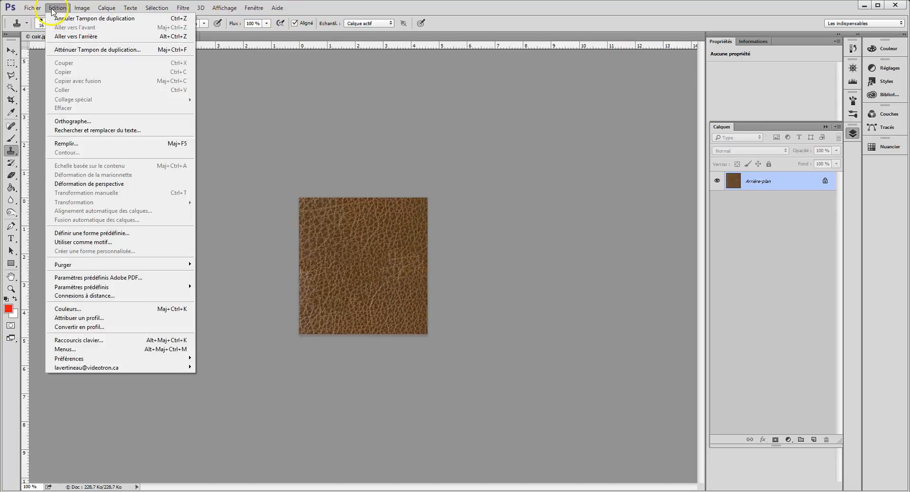
pyautogui.click(86, 243)
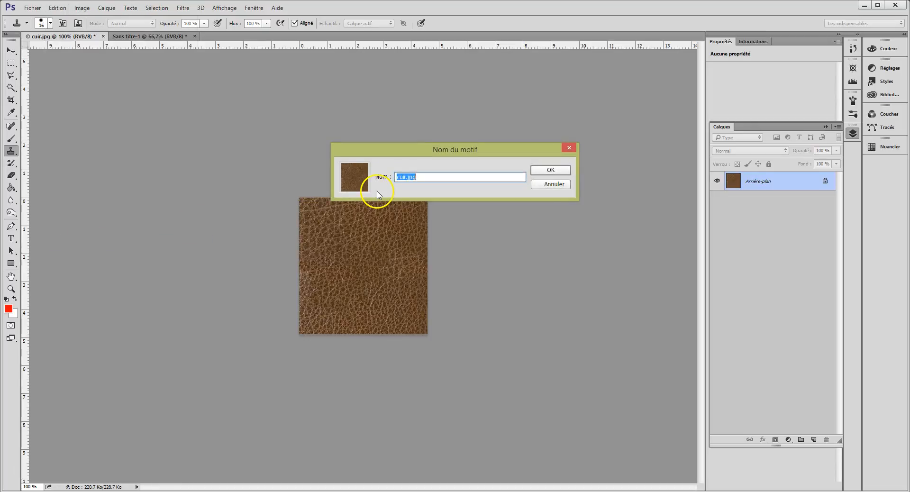
pyautogui.click(549, 170)
# Fill the Sans titre-1 document with the newly defined leather pattern in Normal mode at 100% opacity
pyautogui.click(147, 37)
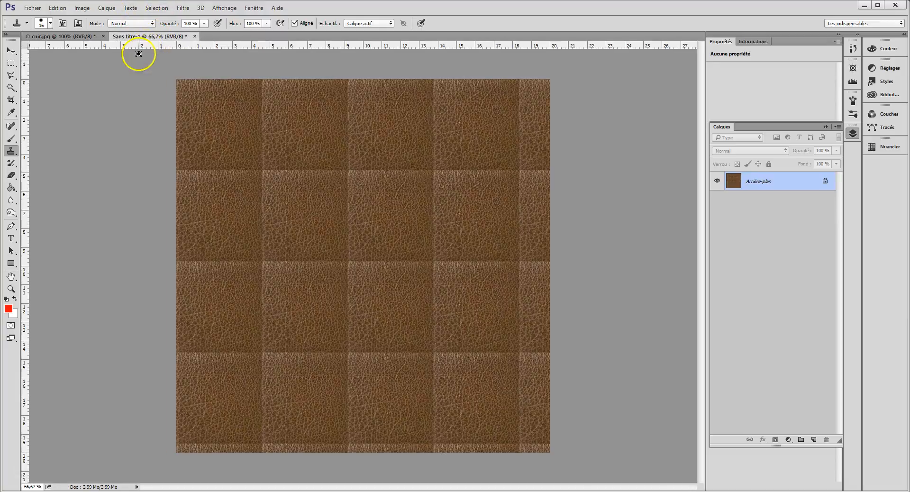
pyautogui.click(57, 8)
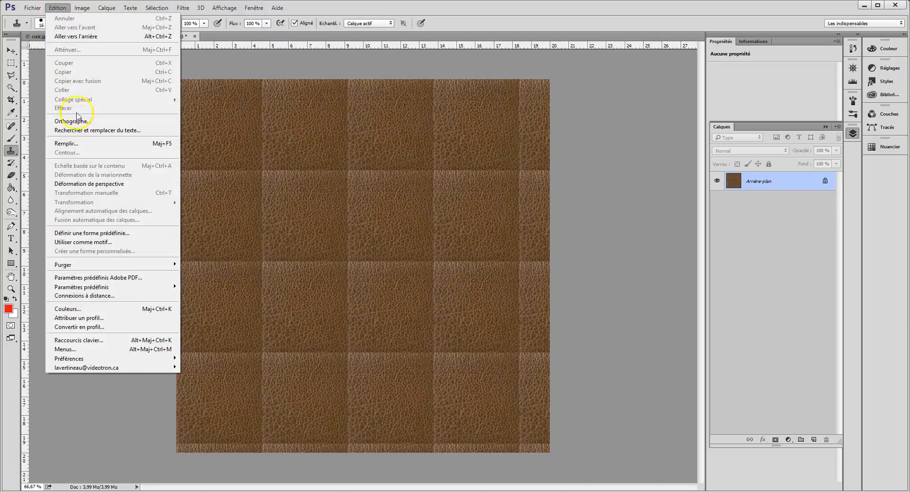
pyautogui.click(81, 143)
pyautogui.click(436, 165)
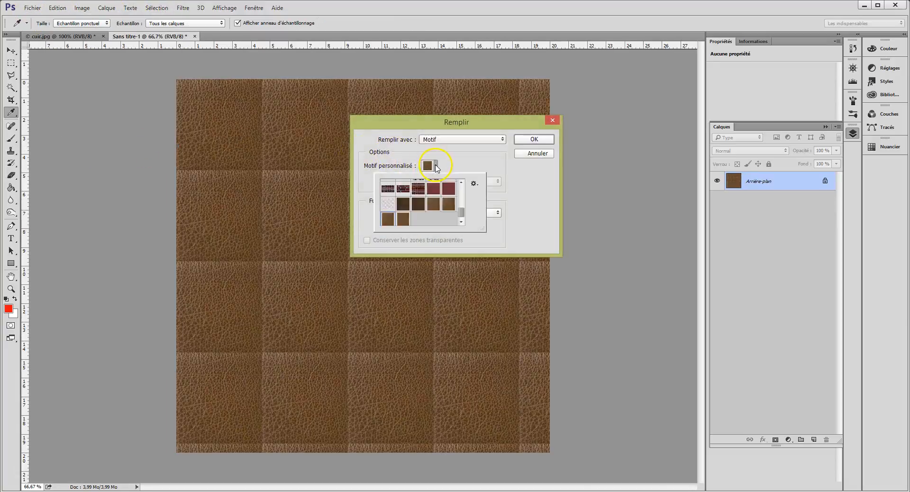
pyautogui.click(528, 142)
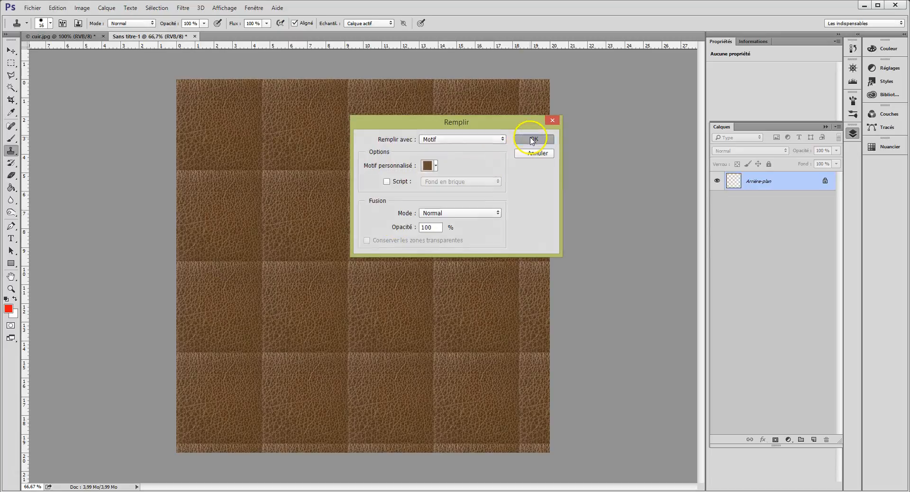
pyautogui.click(531, 139)
pyautogui.press('s')
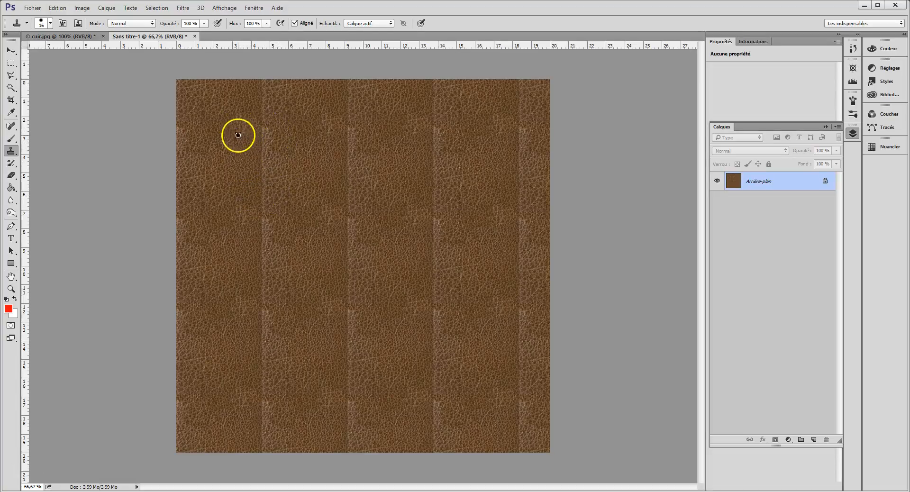
# Offset the cuir.jpg image horizontally by +159 pixels with 0 vertical shift, wrapping the undefined areas around
pyautogui.click(78, 37)
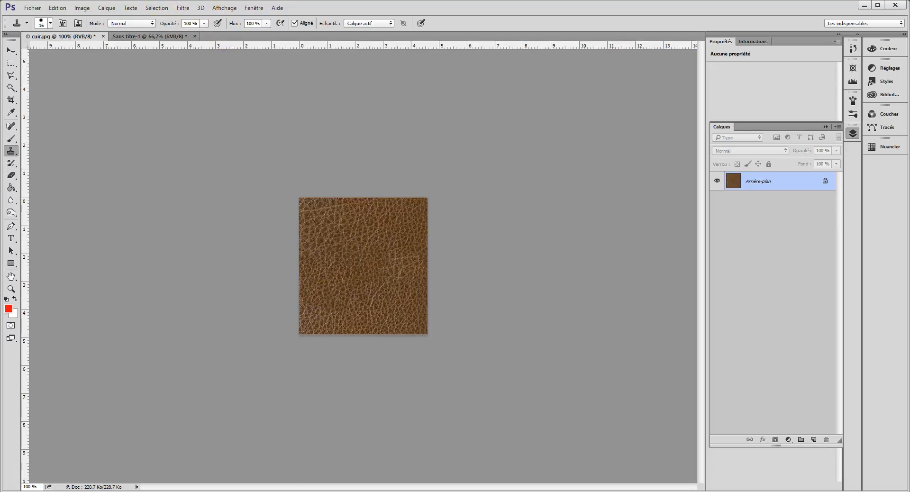
pyautogui.click(182, 8)
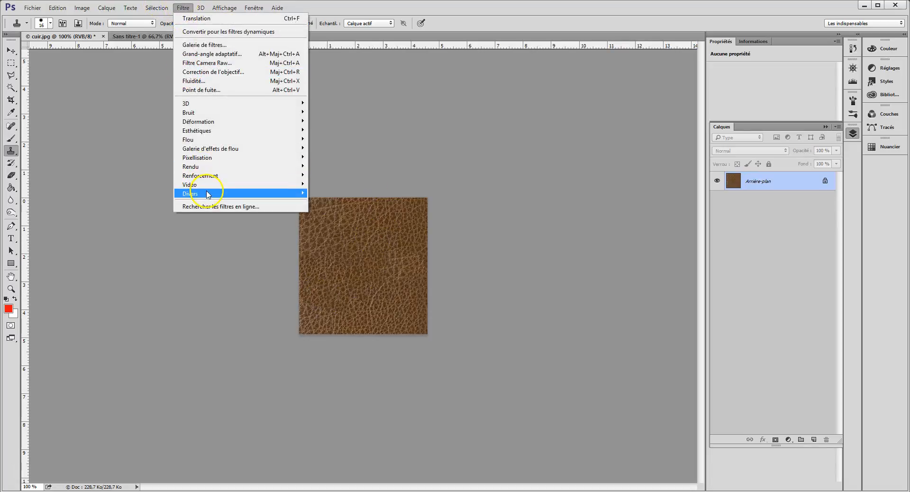
pyautogui.click(153, 230)
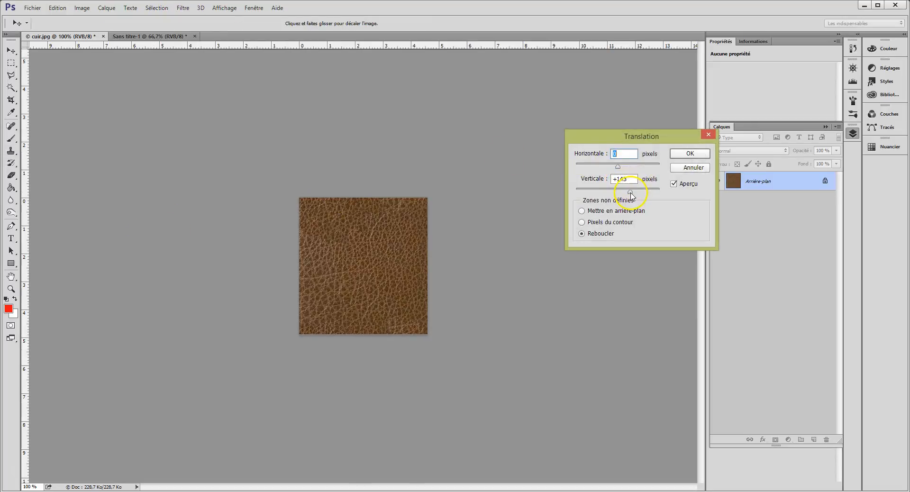
pyautogui.moveTo(630, 179); pyautogui.dragTo(614, 179)
pyautogui.write('0')
pyautogui.moveTo(627, 169); pyautogui.dragTo(632, 167)
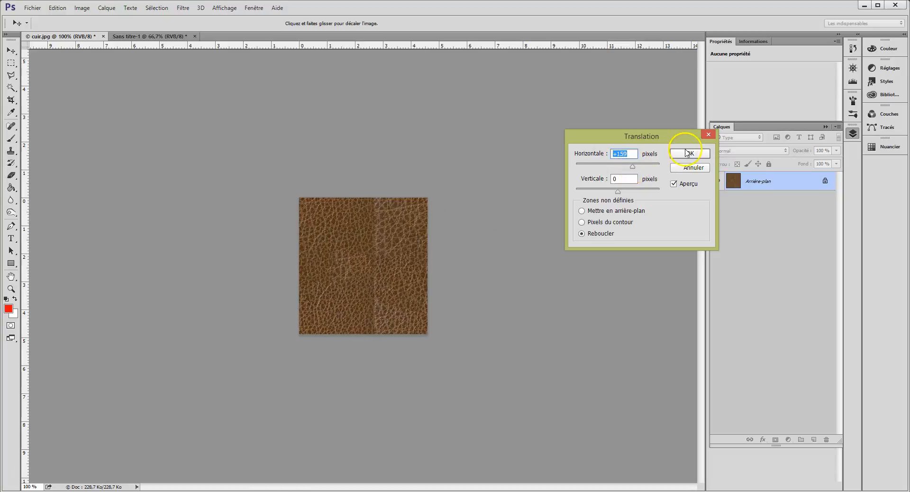
pyautogui.click(686, 152)
# Clone clean leather grain over the vertical seam running through the image until both sides blend
pyautogui.press('s')
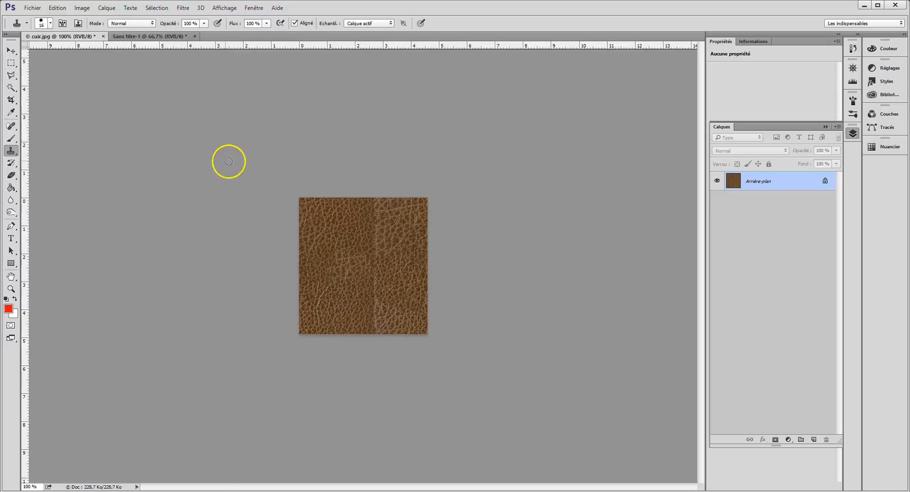
pyautogui.keyDown('alt'); pyautogui.click(312, 211); pyautogui.keyUp('alt')
pyautogui.moveTo(398, 293)
pyautogui.mouseDown()
pyautogui.moveTo(365, 308)
pyautogui.moveTo(368, 319)
pyautogui.moveTo(382, 329)
pyautogui.moveTo(393, 314)
pyautogui.moveTo(378, 301)
pyautogui.moveTo(392, 226)
pyautogui.moveTo(368, 285)
pyautogui.moveTo(371, 274)
pyautogui.moveTo(319, 282)
pyautogui.mouseUp()
pyautogui.keyDown('alt'); pyautogui.click(402, 270); pyautogui.keyUp('alt')
pyautogui.moveTo(409, 314); pyautogui.dragTo(415, 306)
pyautogui.moveTo(391, 238)
pyautogui.mouseDown()
pyautogui.moveTo(374, 246)
pyautogui.moveTo(373, 217)
pyautogui.moveTo(382, 214)
pyautogui.moveTo(372, 204)
pyautogui.moveTo(384, 204)
pyautogui.moveTo(382, 247)
pyautogui.moveTo(394, 252)
pyautogui.moveTo(372, 244)
pyautogui.mouseUp()
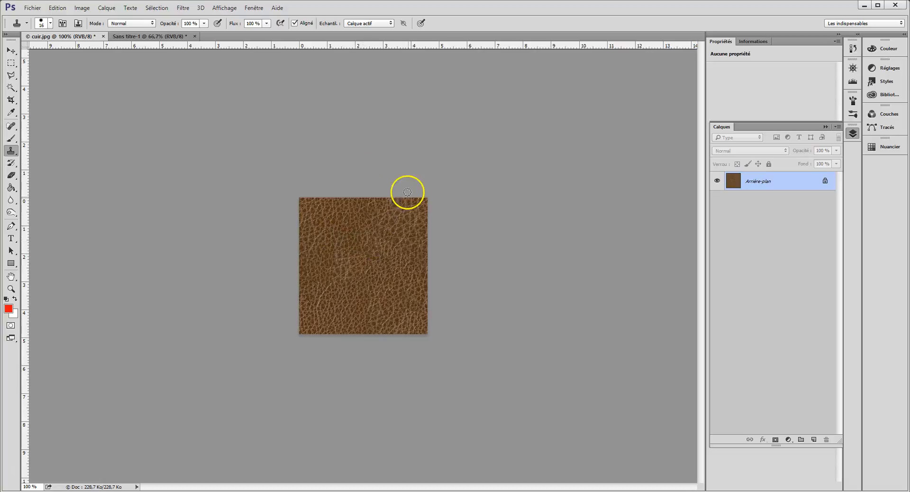
# Define the retouched leather image as a pattern named cuir4
pyautogui.click(57, 8)
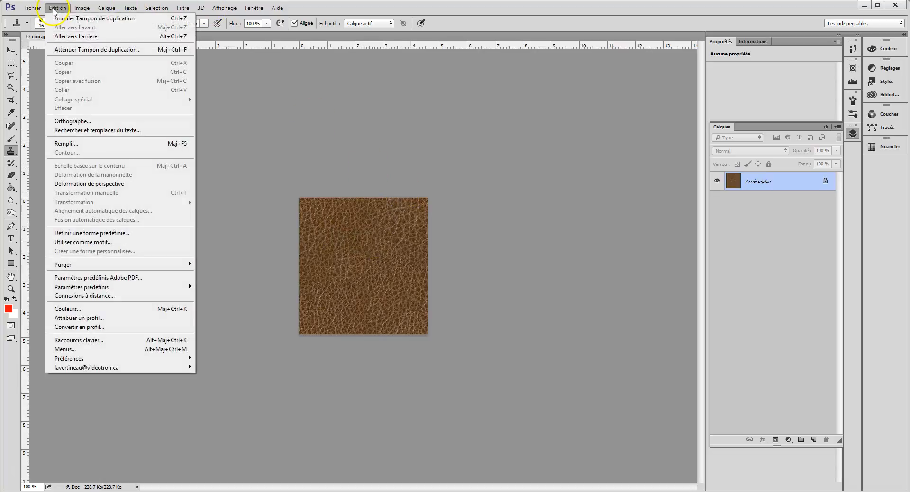
pyautogui.click(79, 242)
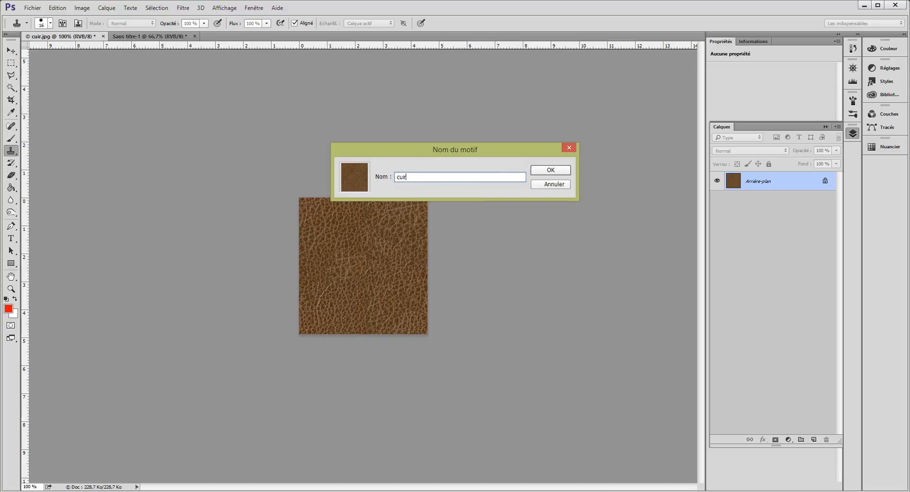
pyautogui.click(551, 170)
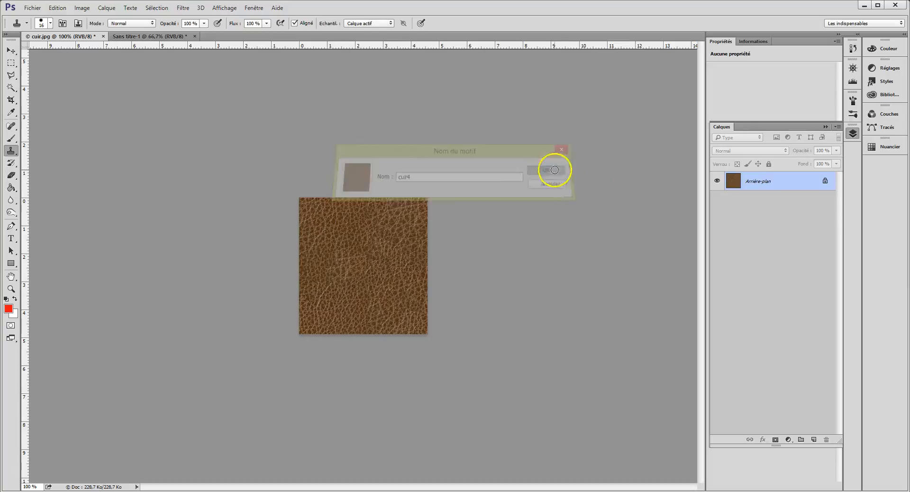
# Fill the Sans titre-1 document with the cuir4 pattern
pyautogui.click(156, 36)
pyautogui.click(57, 8)
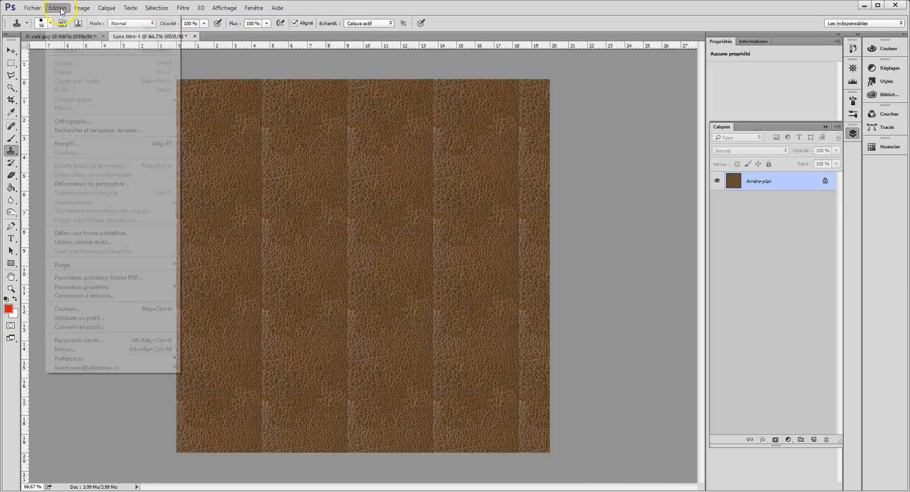
pyautogui.click(101, 143)
pyautogui.click(432, 167)
pyautogui.click(423, 218)
pyautogui.click(523, 144)
pyautogui.press('s')
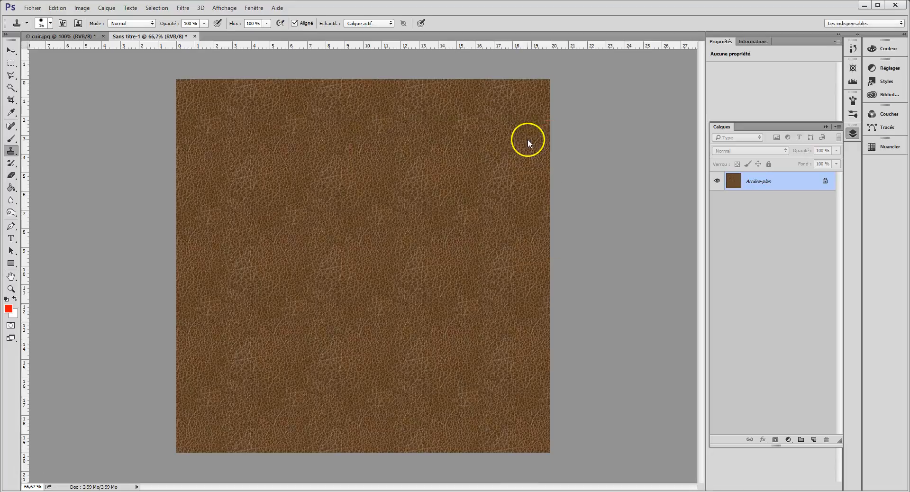